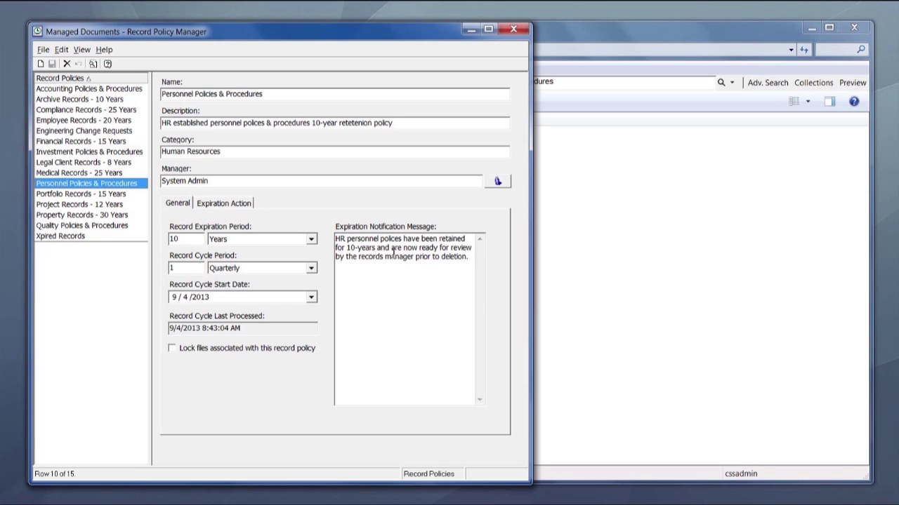
Choose Record Retirement Candidate as the expiration action for the Personnel Policies & Procedures record policy.
{"action": "left_click", "coordinate": [232, 205]}
{"action": "left_click", "coordinate": [486, 240]}
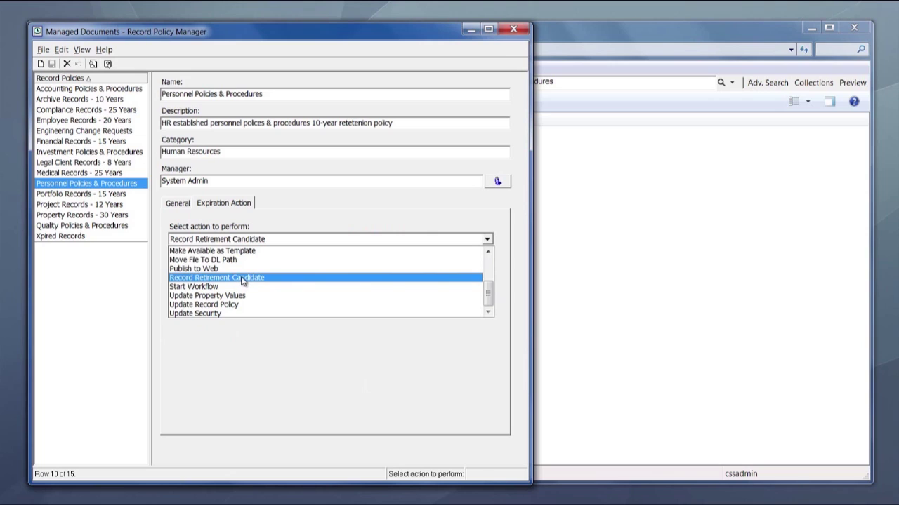
{"action": "left_click", "coordinate": [241, 278]}
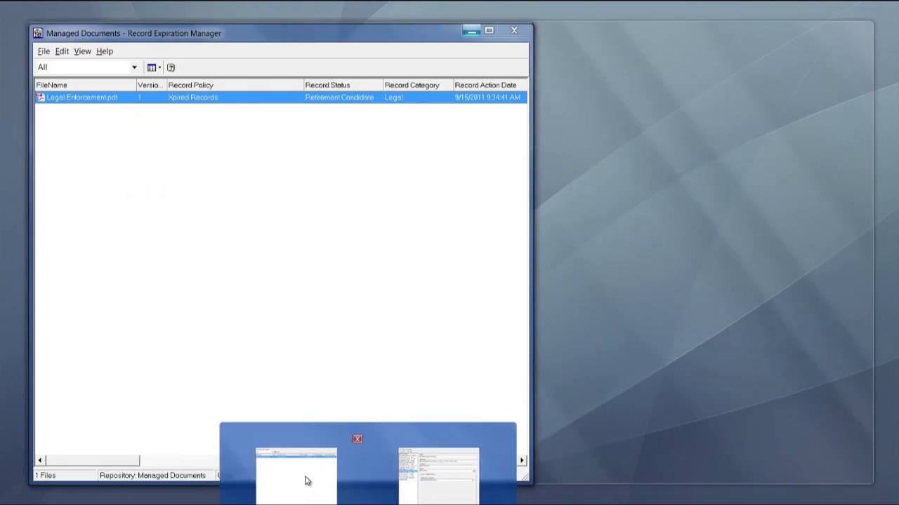
Switch to the Record Expiration Manager, review the actions available for Legal Enforcement.pdf, and minimize the manager windows.
{"action": "left_click", "coordinate": [307, 479]}
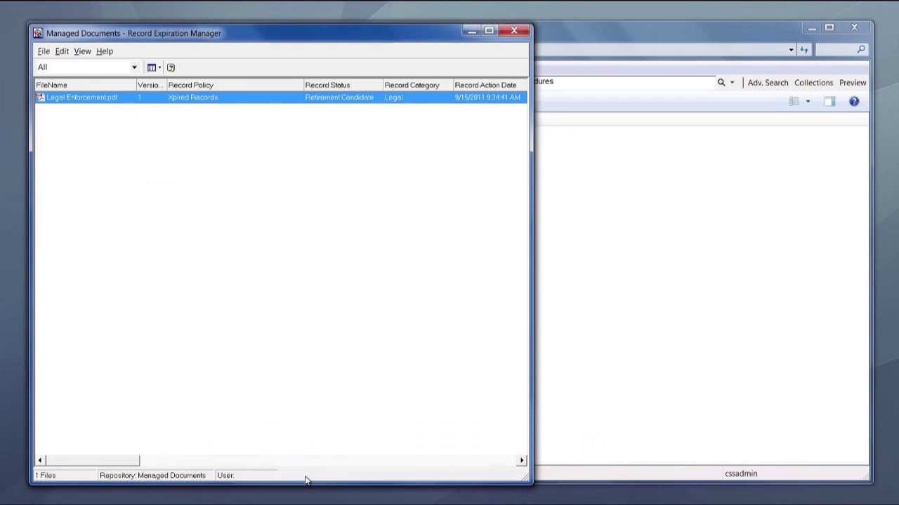
{"action": "right_click", "coordinate": [69, 101]}
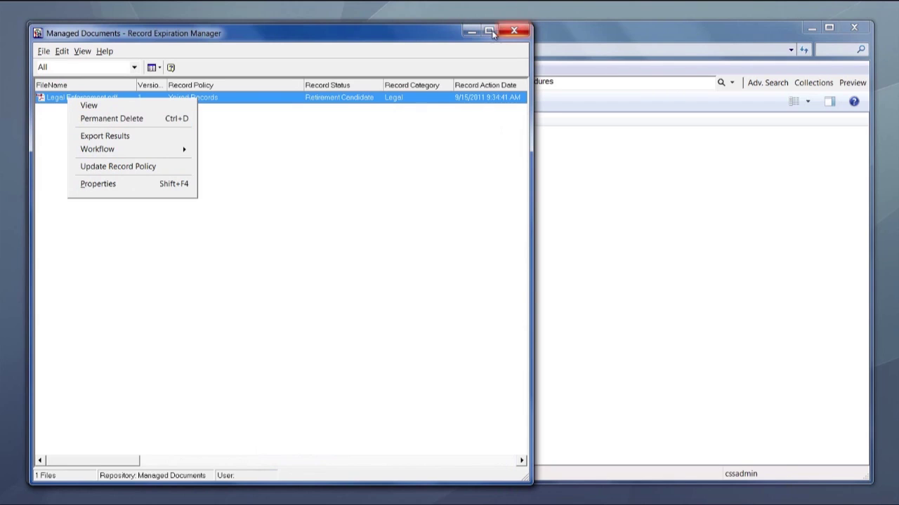
{"action": "left_click", "coordinate": [469, 35]}
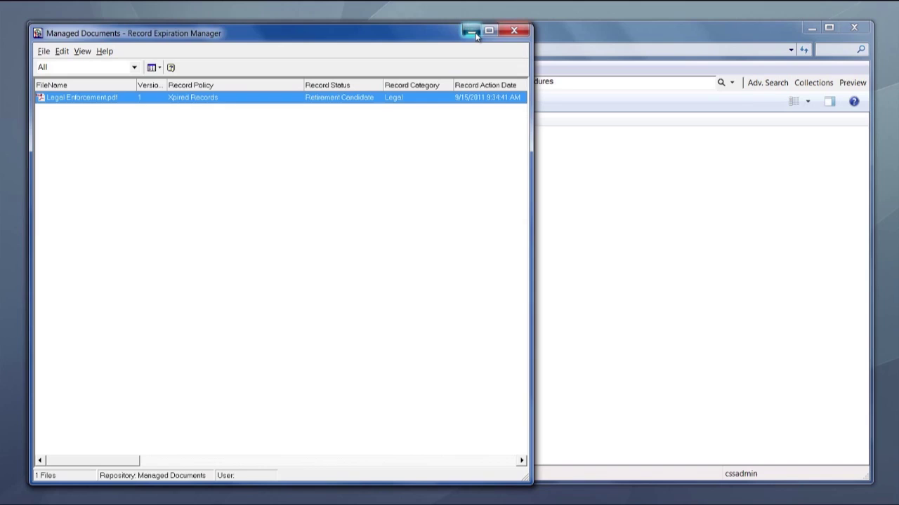
{"action": "left_click", "coordinate": [474, 35]}
{"action": "left_click", "coordinate": [469, 32]}
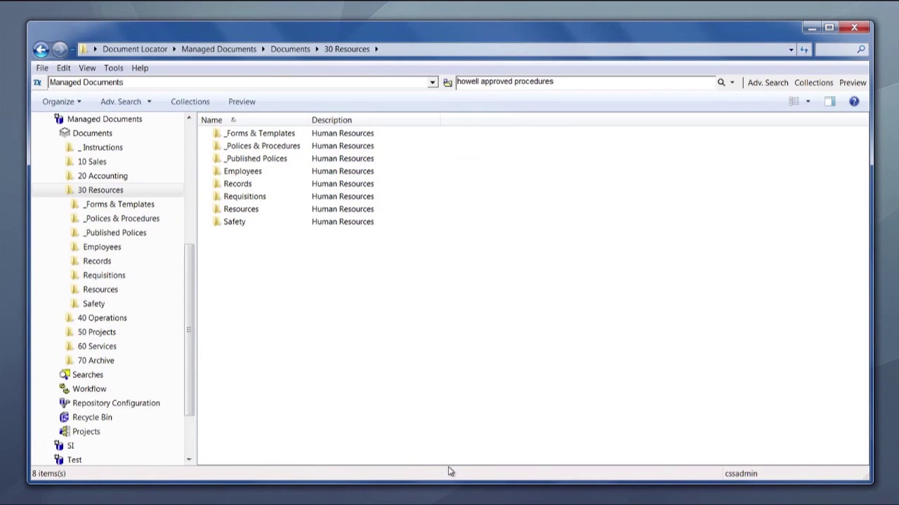
Try the Personnel Policies & Procedures record policy in the Records folder's restrictions and cancel without applying it.
{"action": "right_click", "coordinate": [236, 186]}
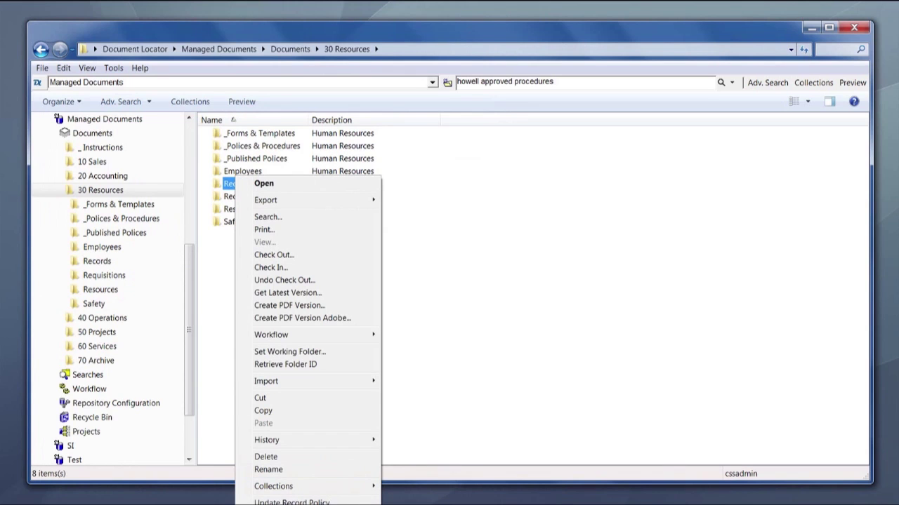
{"action": "left_click", "coordinate": [288, 504]}
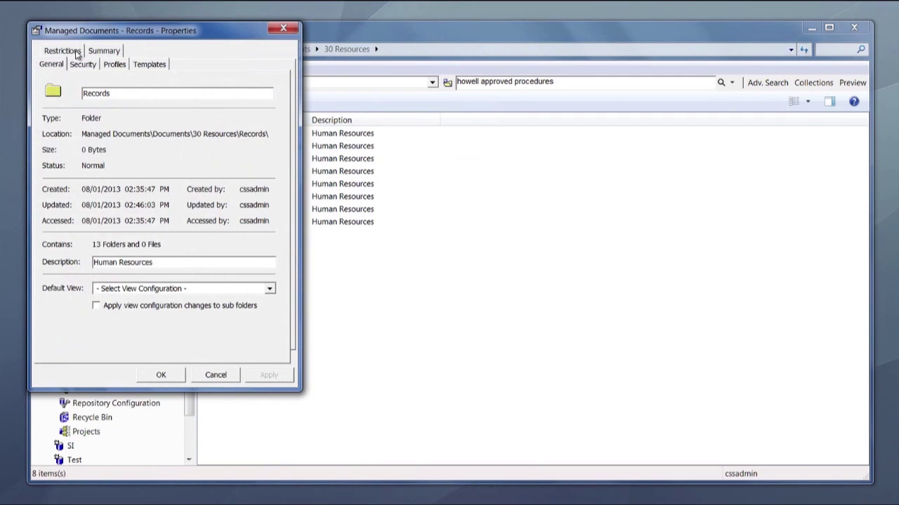
{"action": "left_click", "coordinate": [76, 53]}
{"action": "left_click", "coordinate": [256, 305]}
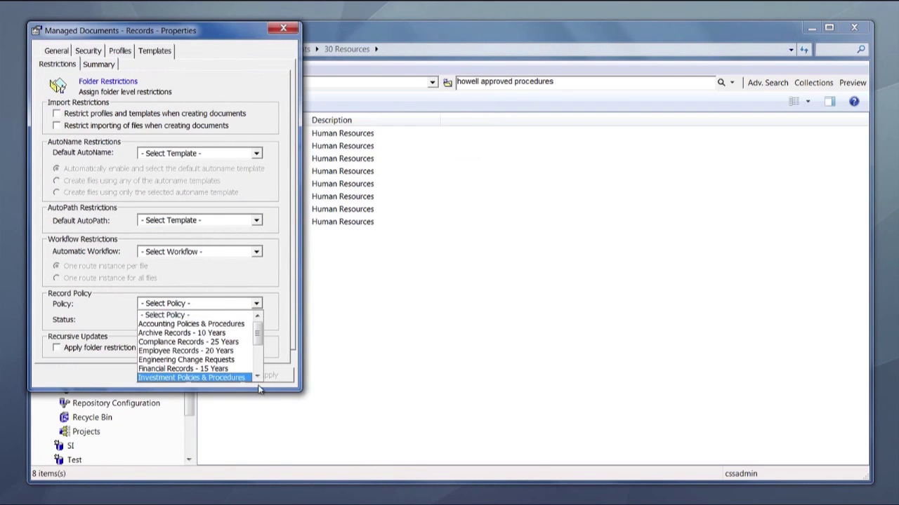
{"action": "left_click", "coordinate": [257, 376]}
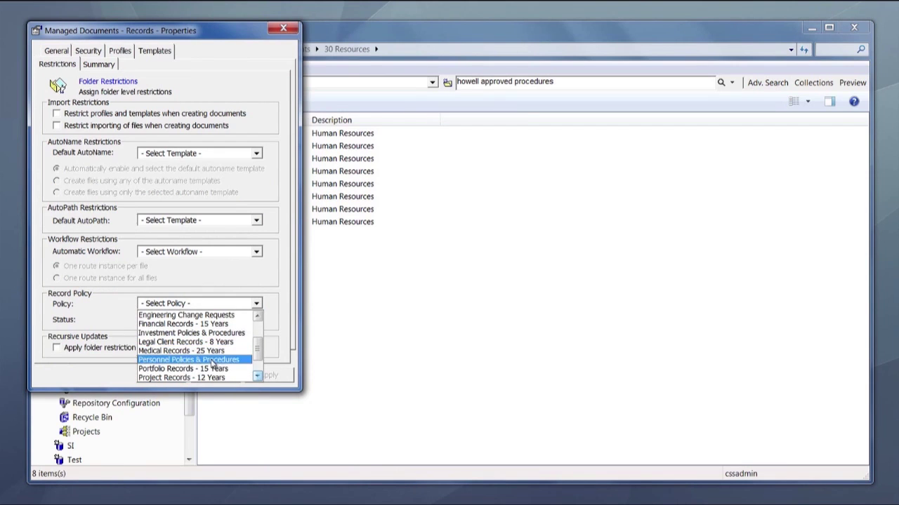
{"action": "left_click", "coordinate": [204, 360]}
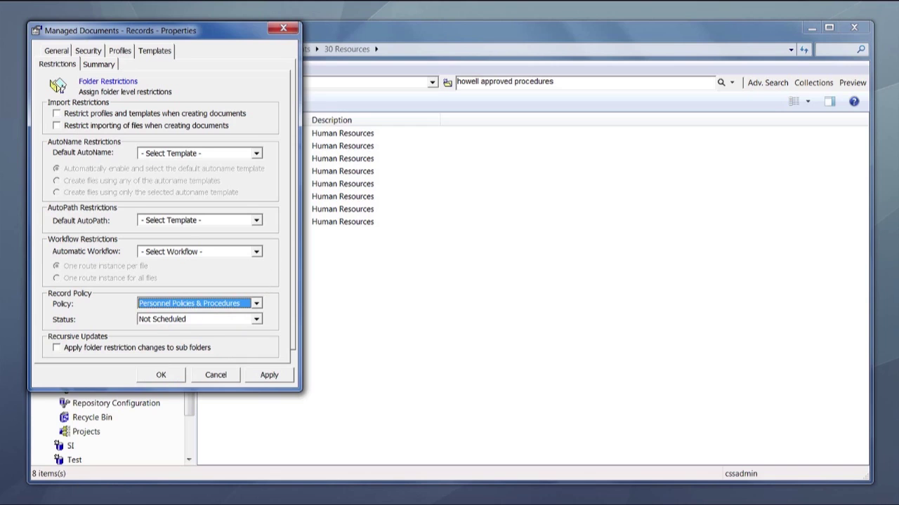
{"action": "left_click", "coordinate": [215, 375]}
{"action": "left_click", "coordinate": [482, 315]}
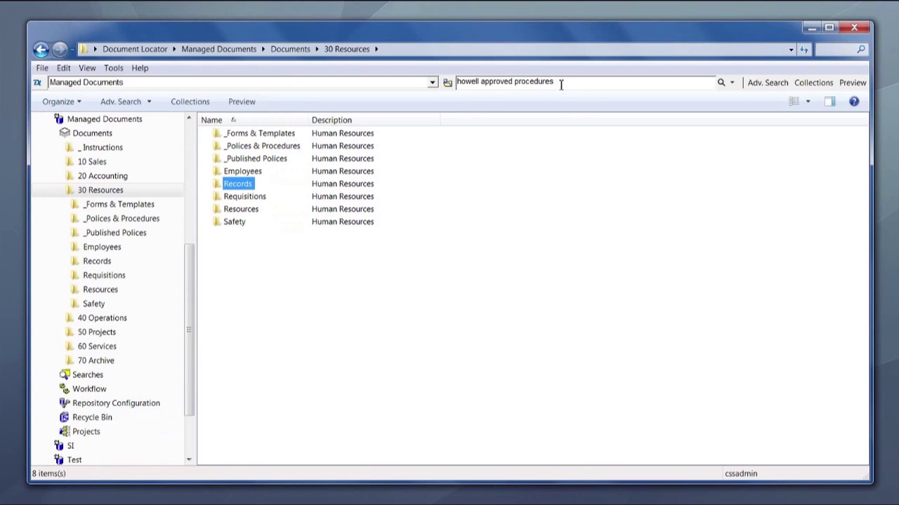
Run the prepared approved procedures search and select all the documents and emails it returns.
{"action": "left_click", "coordinate": [721, 83]}
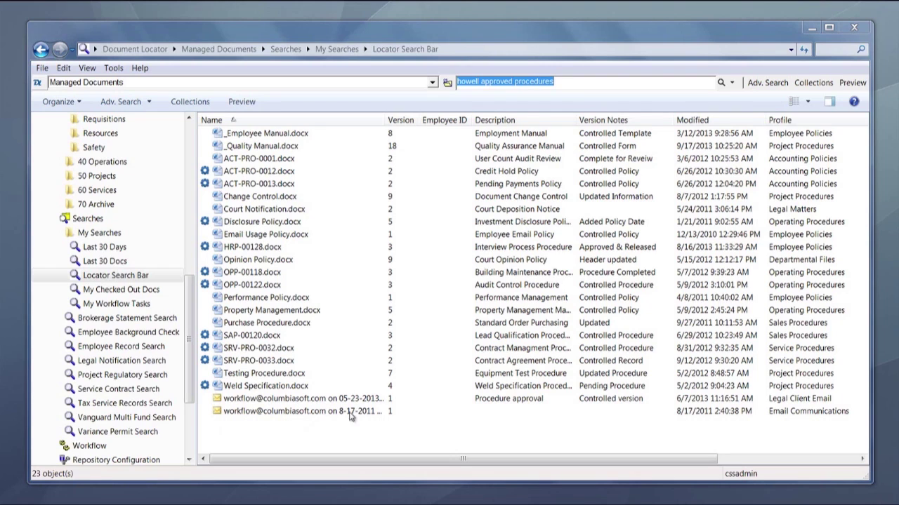
{"action": "left_click_drag", "start_coordinate": [361, 414], "coordinate": [279, 142]}
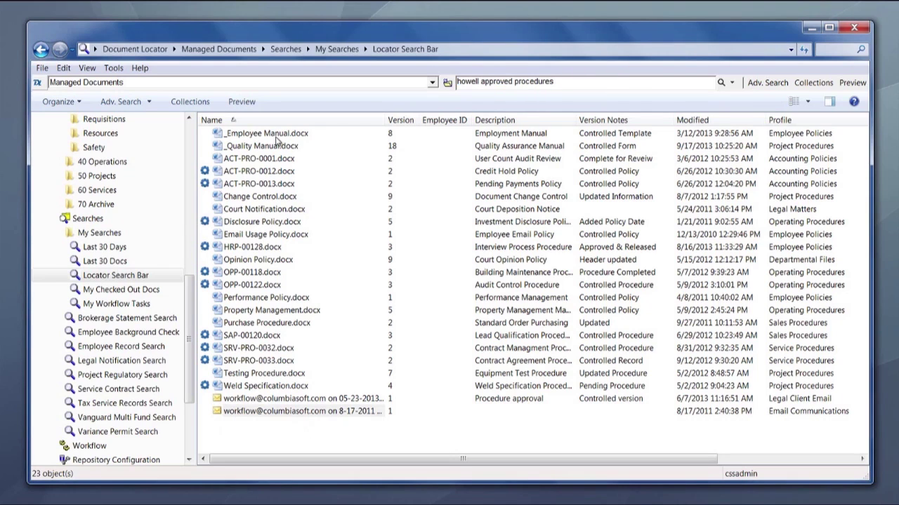
{"action": "left_click", "coordinate": [277, 137]}
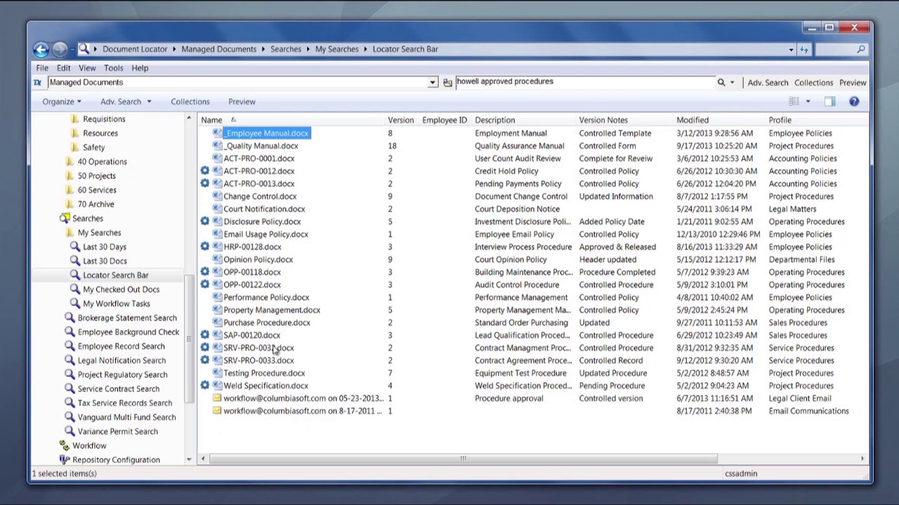
{"action": "left_click", "coordinate": [272, 412], "text": "shift"}
Set the record status to On Legal Hold in the selected files' record policy update and cancel without finishing it.
{"action": "right_click", "coordinate": [250, 235]}
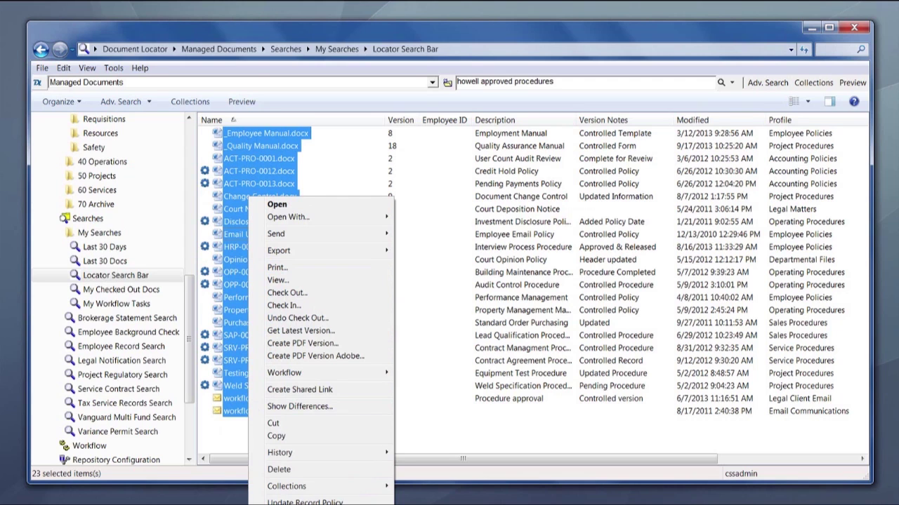
{"action": "left_click", "coordinate": [305, 502]}
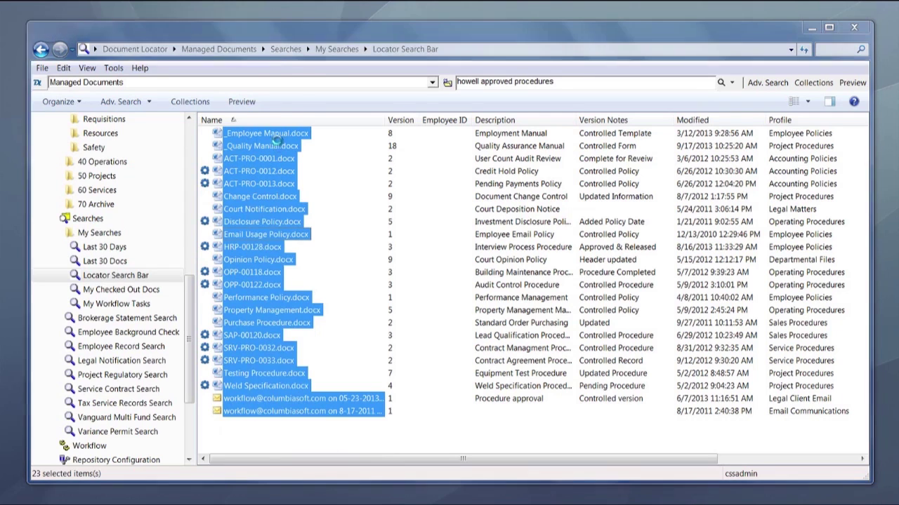
{"action": "left_click", "coordinate": [63, 120]}
{"action": "left_click", "coordinate": [127, 216]}
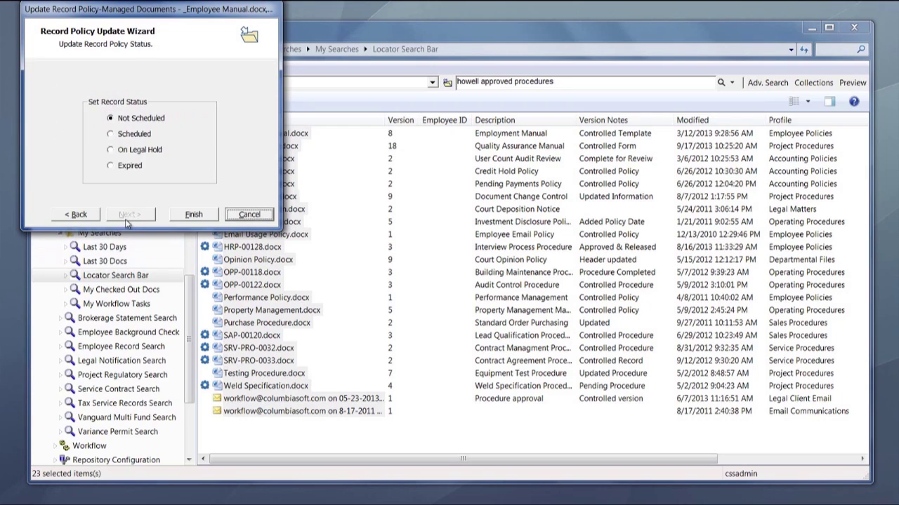
{"action": "left_click", "coordinate": [110, 150]}
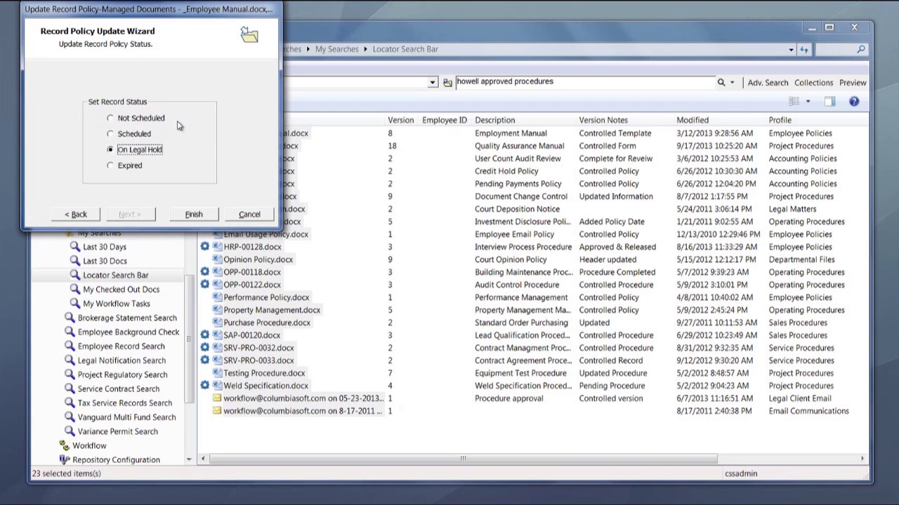
{"action": "left_click", "coordinate": [250, 215]}
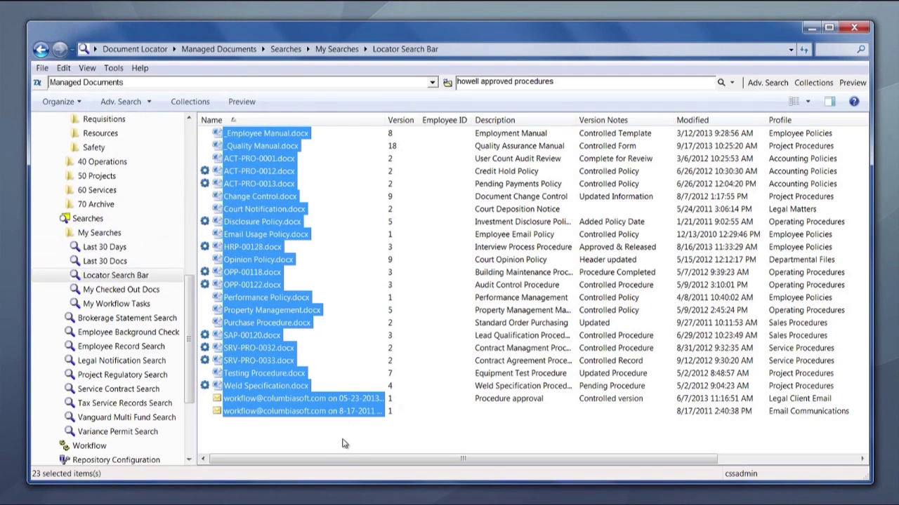
Examine the publishing options for the Legal Discovery collection, close them without publishing, and hide the collections.
{"action": "left_click", "coordinate": [180, 103]}
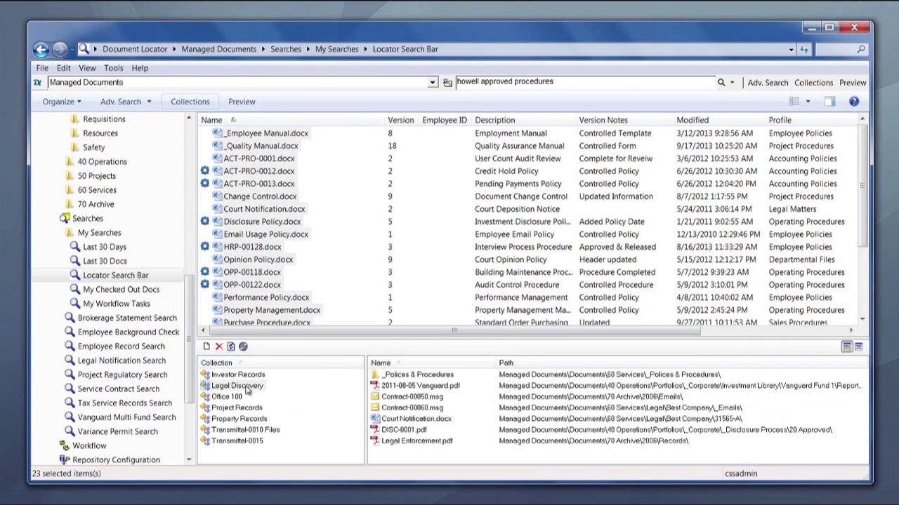
{"action": "left_click", "coordinate": [224, 387]}
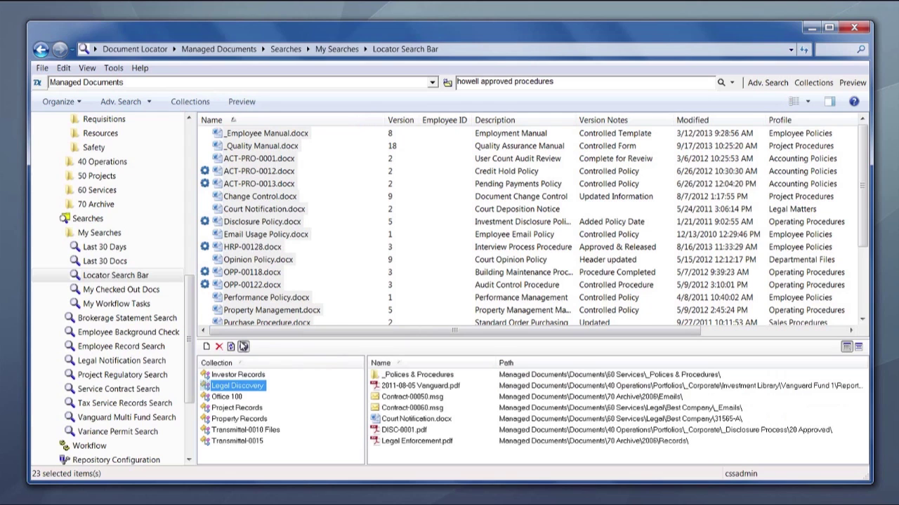
{"action": "left_click", "coordinate": [243, 347]}
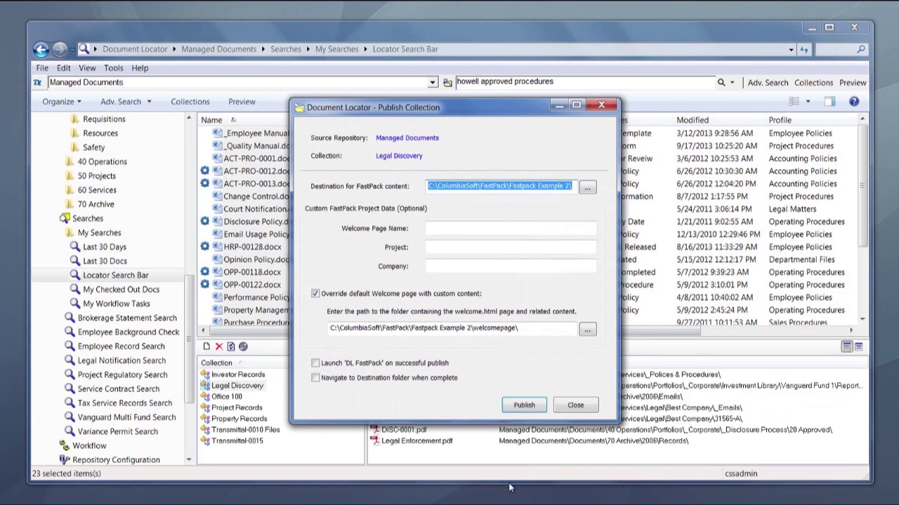
{"action": "left_click", "coordinate": [583, 406]}
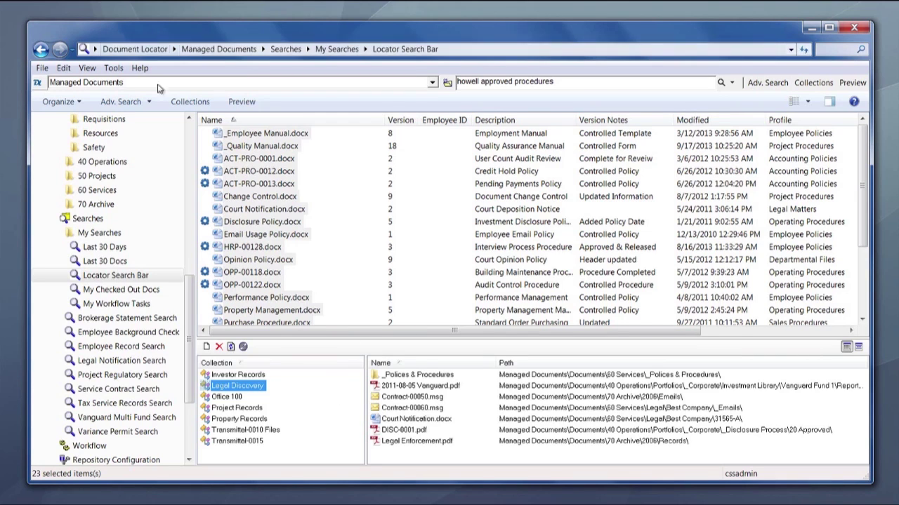
{"action": "left_click", "coordinate": [185, 102]}
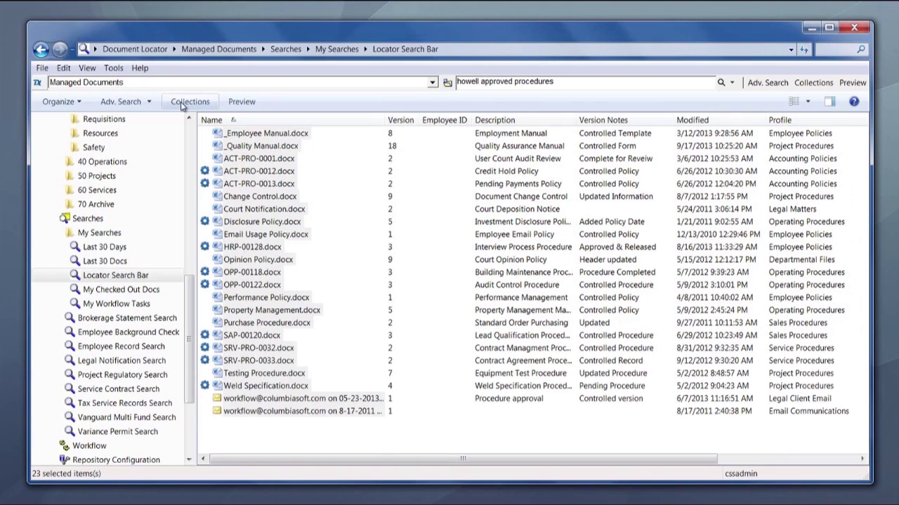
Narrow the approved procedures search with the terms "hr 12-15-13" and navigate to the folder containing HRP-00128.docx.
{"action": "left_click", "coordinate": [560, 82]}
{"action": "left_click", "coordinate": [578, 78]}
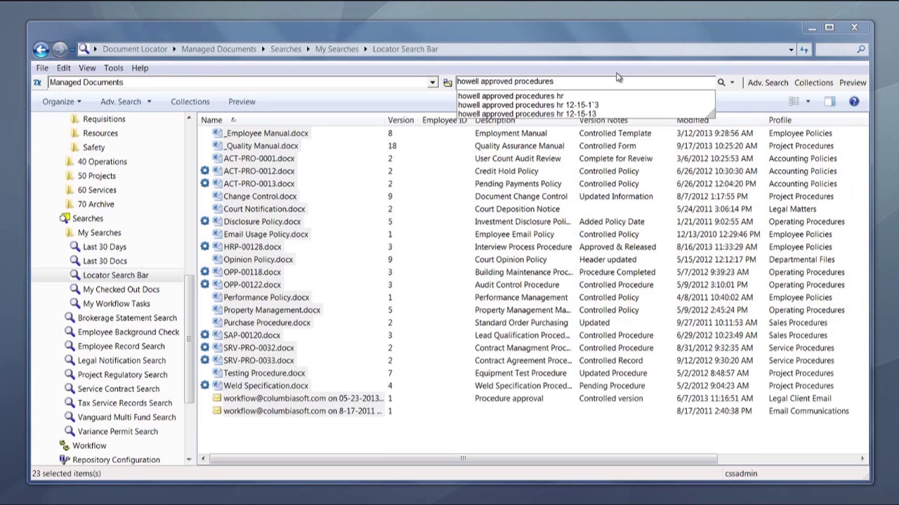
{"action": "left_click", "coordinate": [525, 115]}
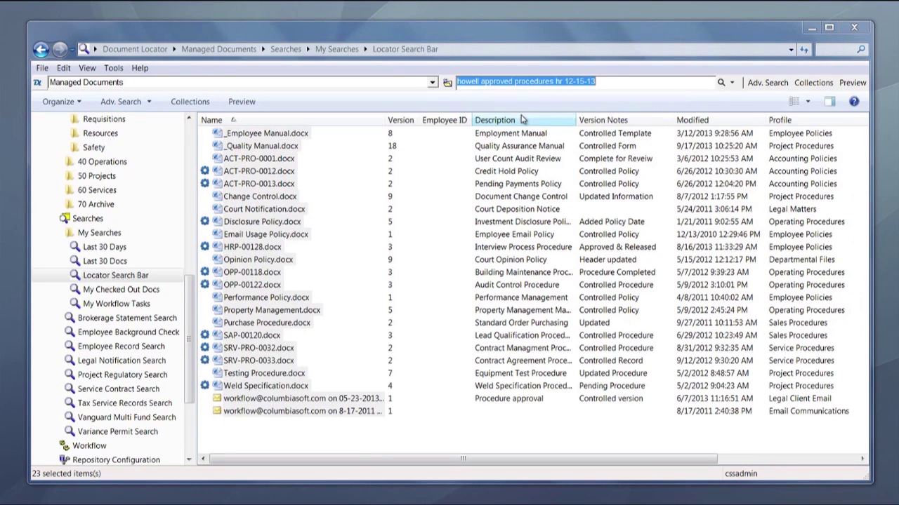
{"action": "left_click", "coordinate": [722, 83]}
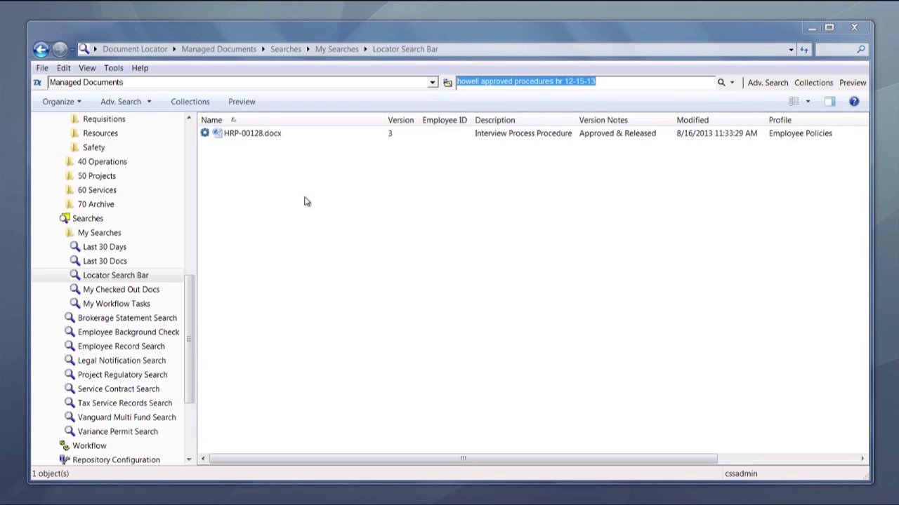
{"action": "right_click", "coordinate": [236, 137]}
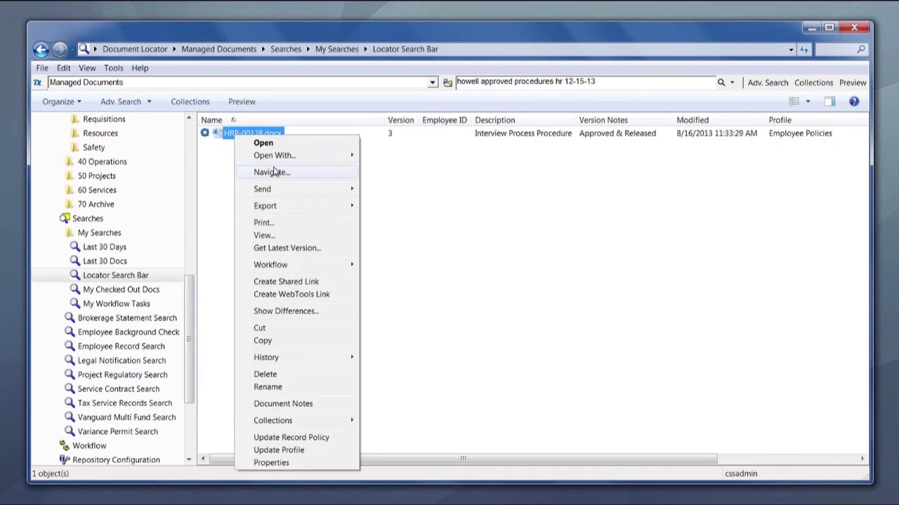
{"action": "left_click", "coordinate": [273, 172]}
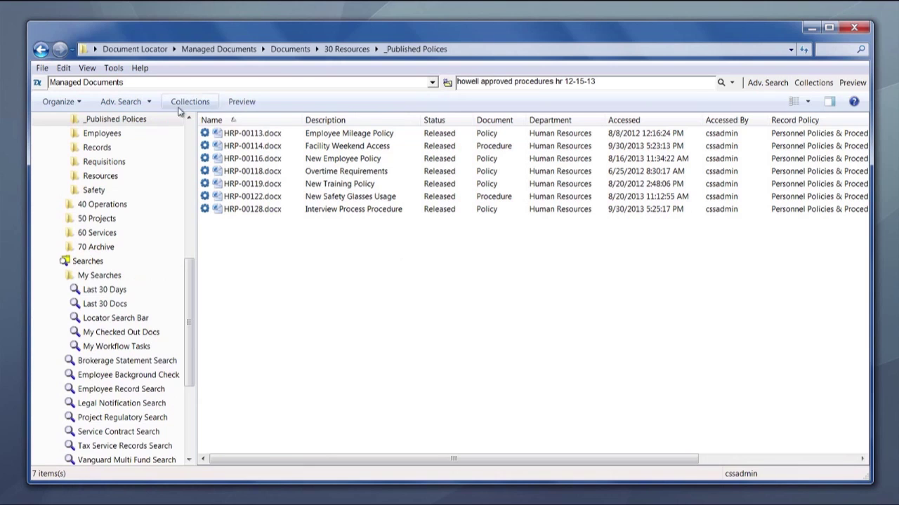
Run the saved searches My Checked Out Docs, My Workflow Tasks and Last 30 Days.
{"action": "left_click", "coordinate": [149, 104]}
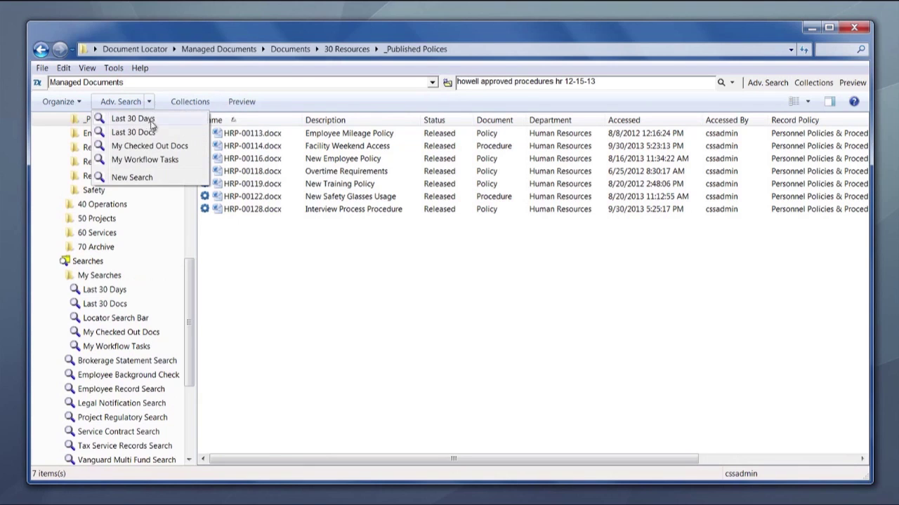
{"action": "left_click", "coordinate": [159, 146]}
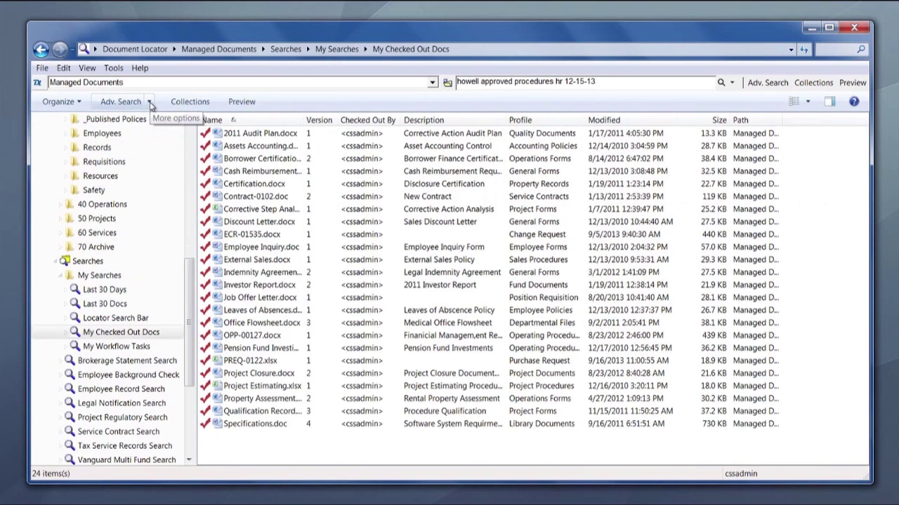
{"action": "left_click", "coordinate": [149, 102]}
{"action": "left_click", "coordinate": [147, 160]}
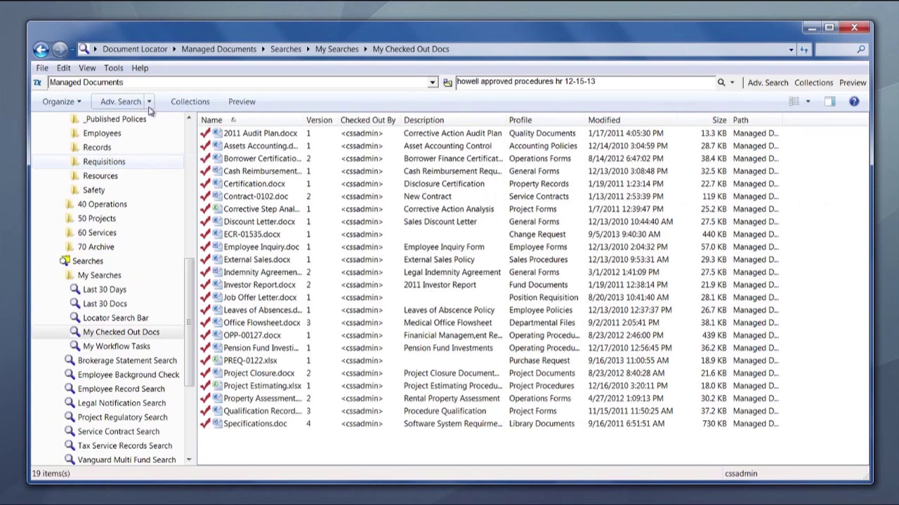
{"action": "left_click", "coordinate": [150, 103]}
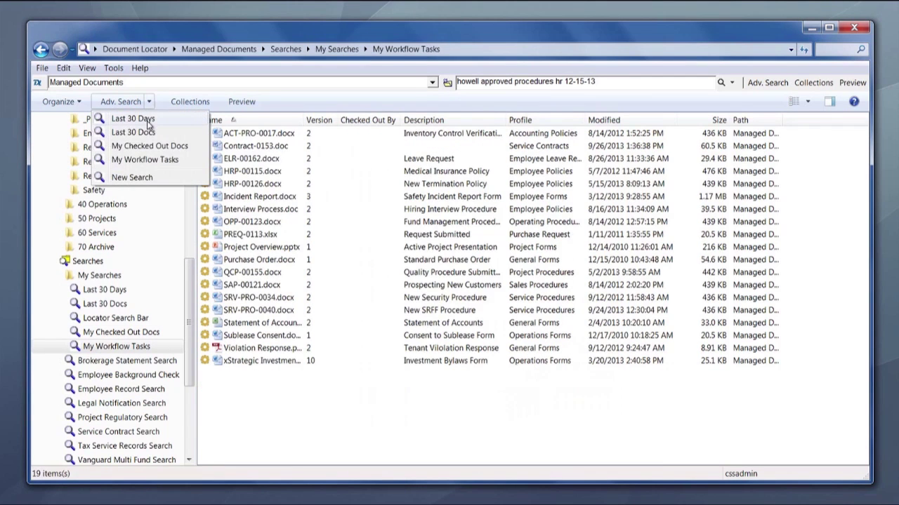
{"action": "left_click", "coordinate": [142, 118]}
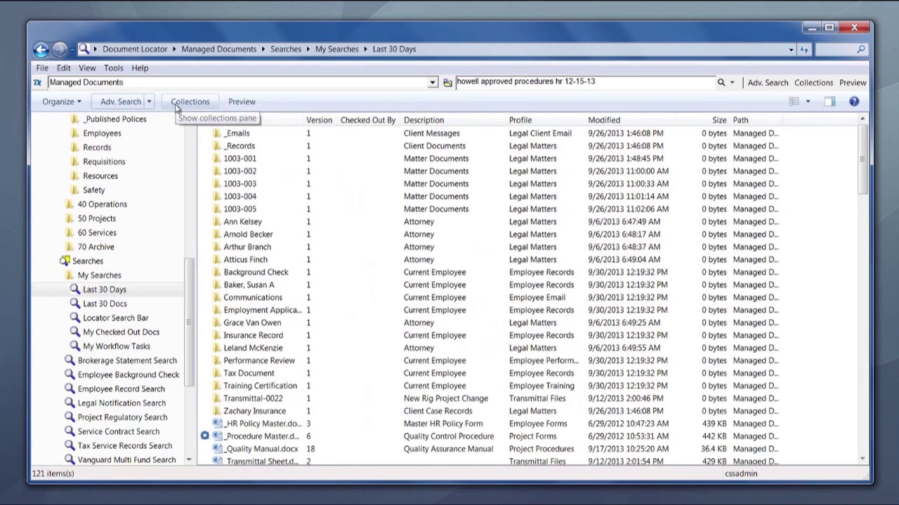
Load the saved Employee Background Check search into the advanced search and run it.
{"action": "left_click", "coordinate": [115, 107]}
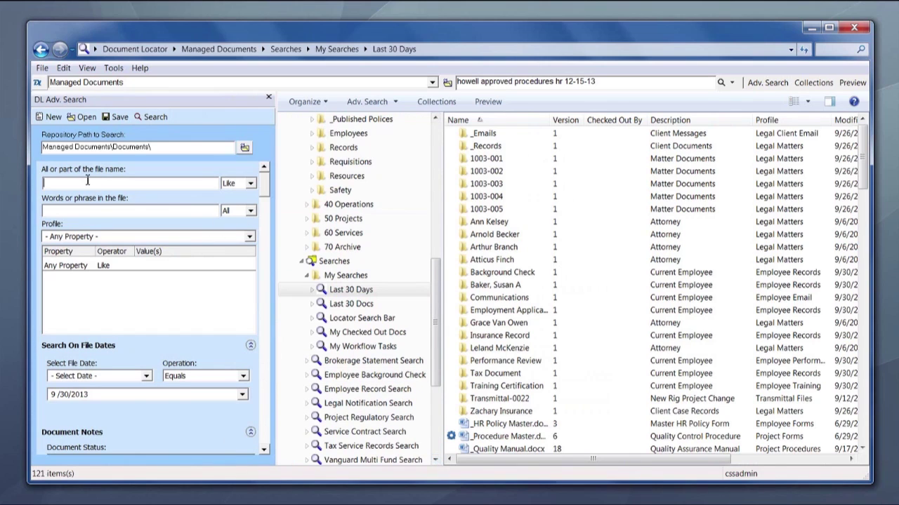
{"action": "left_click", "coordinate": [84, 117]}
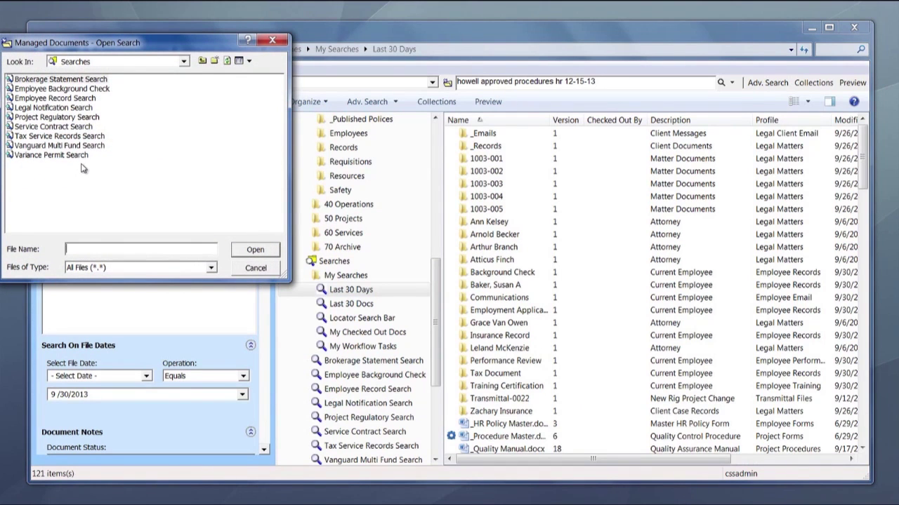
{"action": "double_click", "coordinate": [66, 90]}
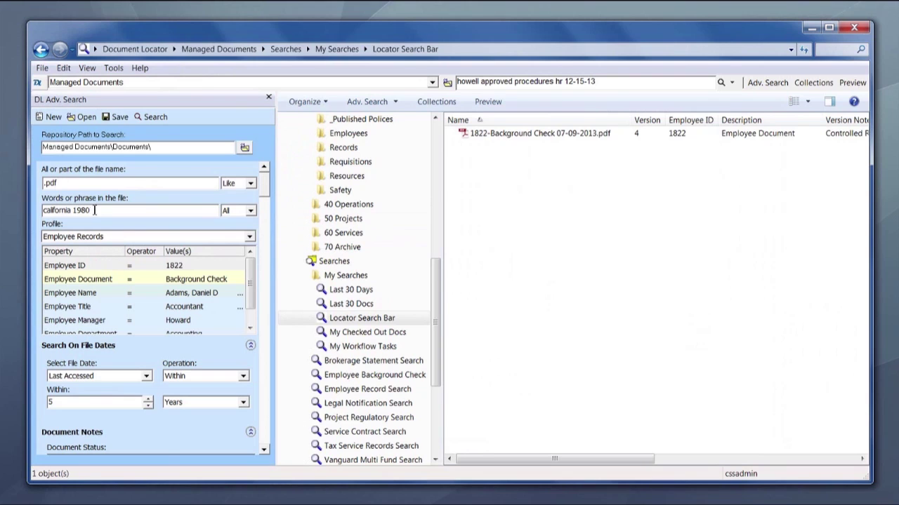
Examine the loaded search's criteria, from file name, words in the file and profile properties to file dates, document notes and user activity.
{"action": "left_click_drag", "start_coordinate": [104, 211], "coordinate": [38, 212]}
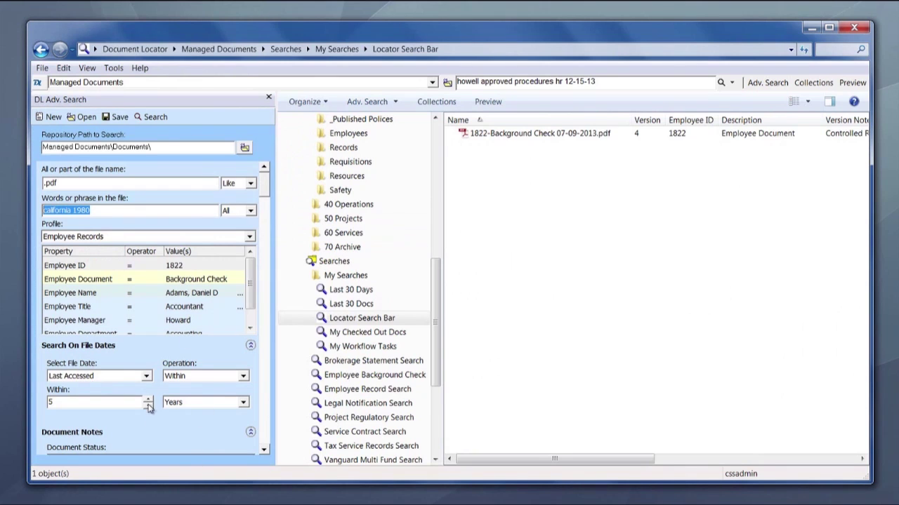
{"action": "left_click", "coordinate": [264, 450]}
{"action": "left_click", "coordinate": [265, 451]}
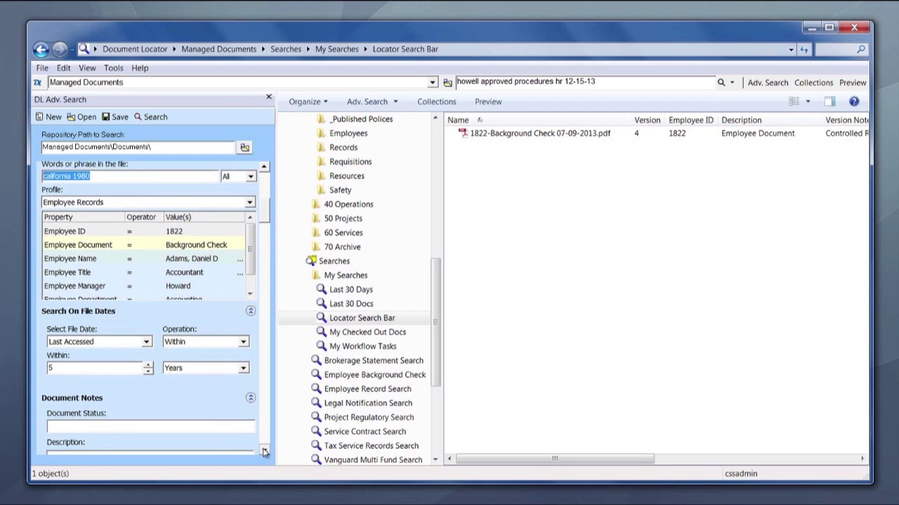
{"action": "left_click", "coordinate": [264, 451]}
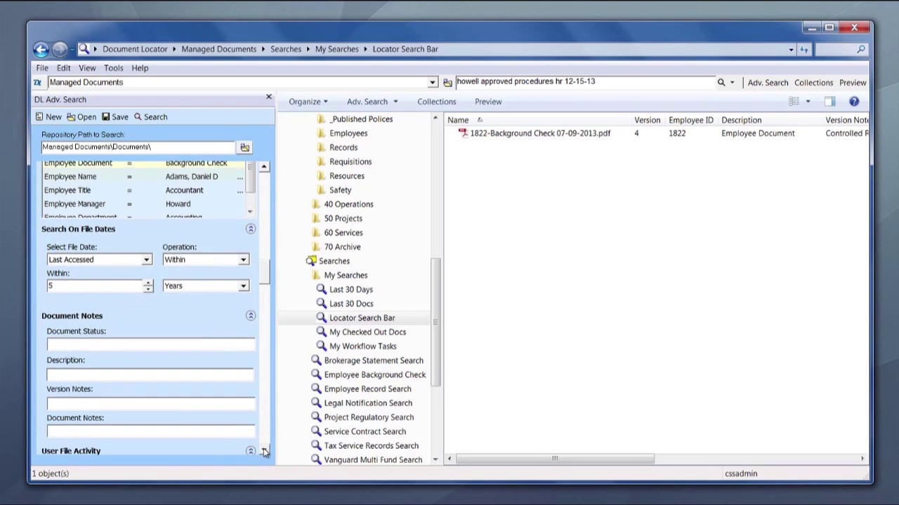
{"action": "left_click", "coordinate": [265, 450]}
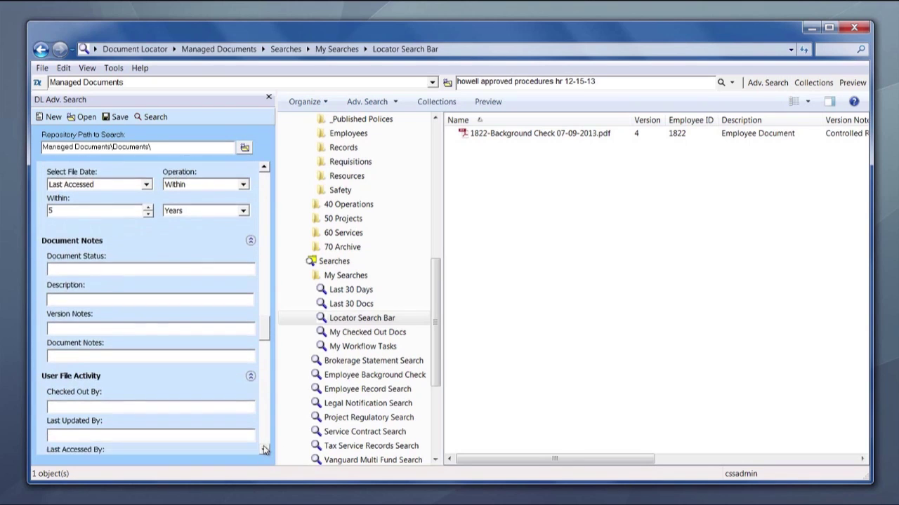
{"action": "left_click", "coordinate": [265, 450]}
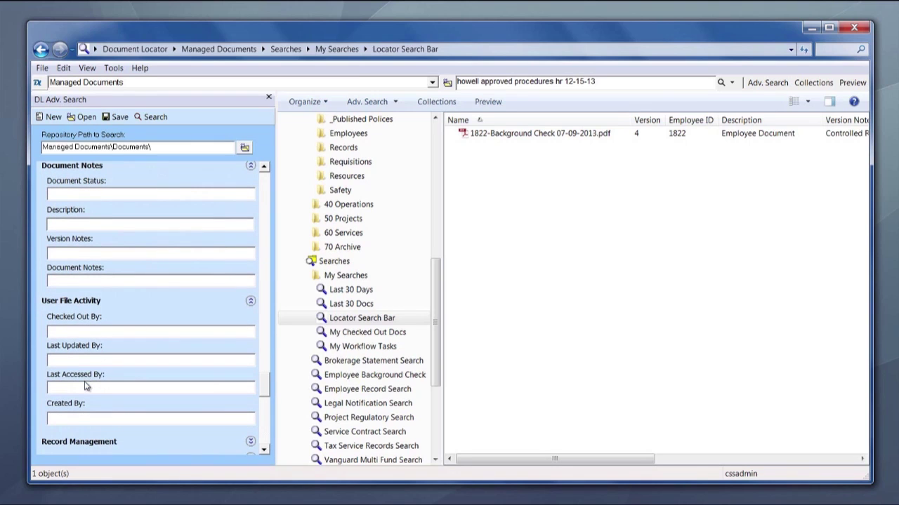
{"action": "left_click", "coordinate": [265, 450]}
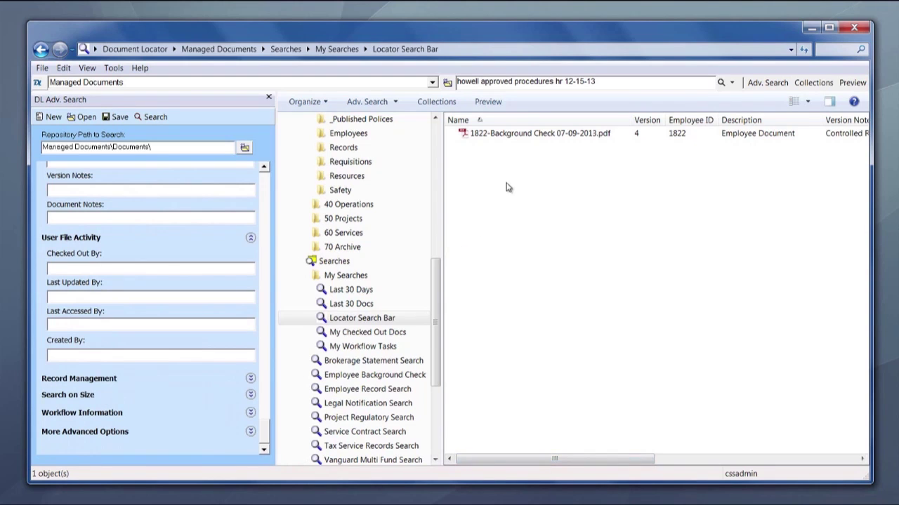
{"action": "left_click_drag", "start_coordinate": [264, 435], "coordinate": [264, 188]}
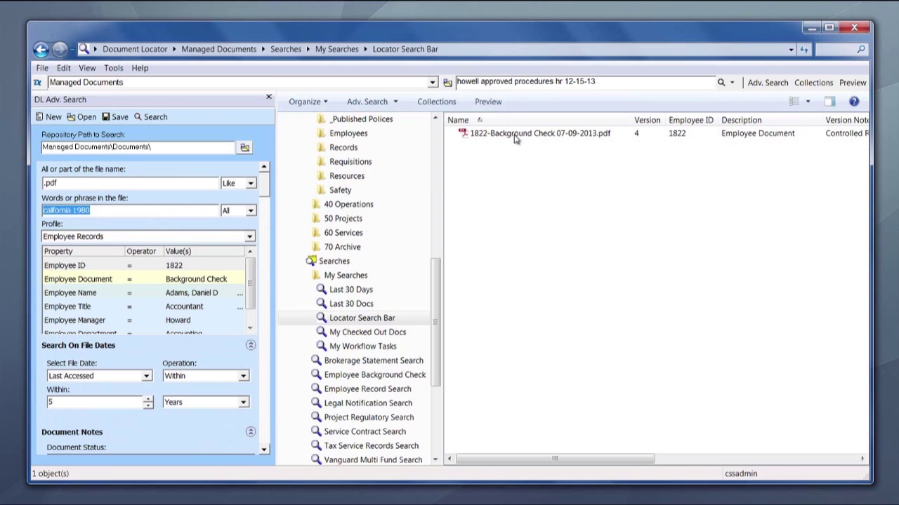
{"action": "mouse_move", "coordinate": [515, 139]}
Switch to My DL and expand the Archive 2005 and Managed Documents groups in the "performance reviews" search results.
{"action": "mouse_move", "coordinate": [367, 500]}
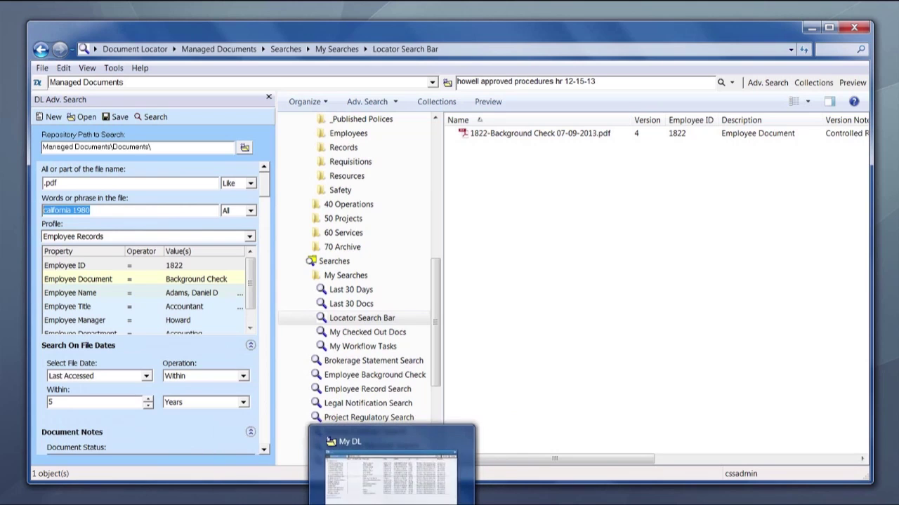
{"action": "left_click", "coordinate": [386, 477]}
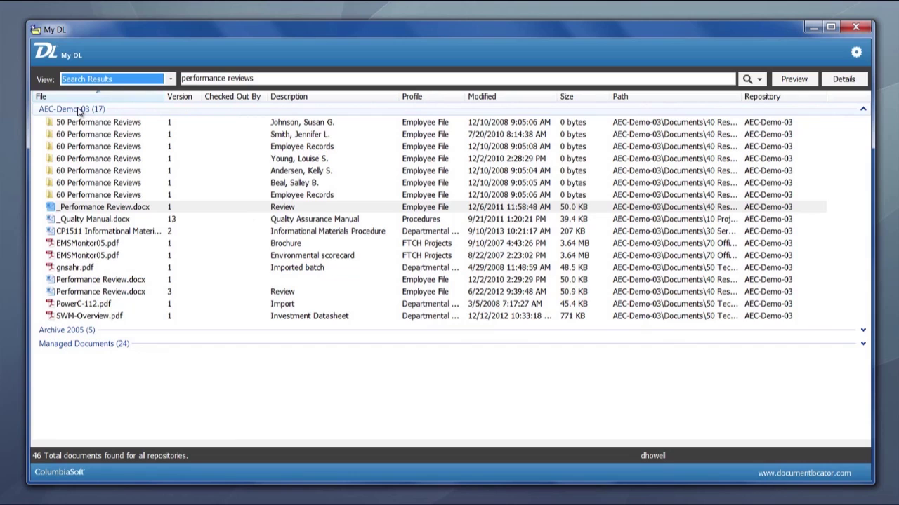
{"action": "left_click", "coordinate": [71, 331]}
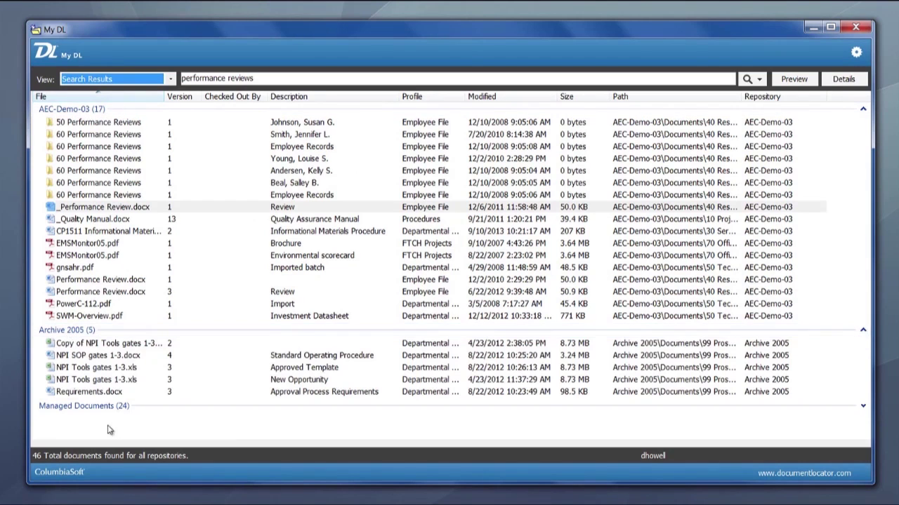
{"action": "left_click", "coordinate": [74, 407]}
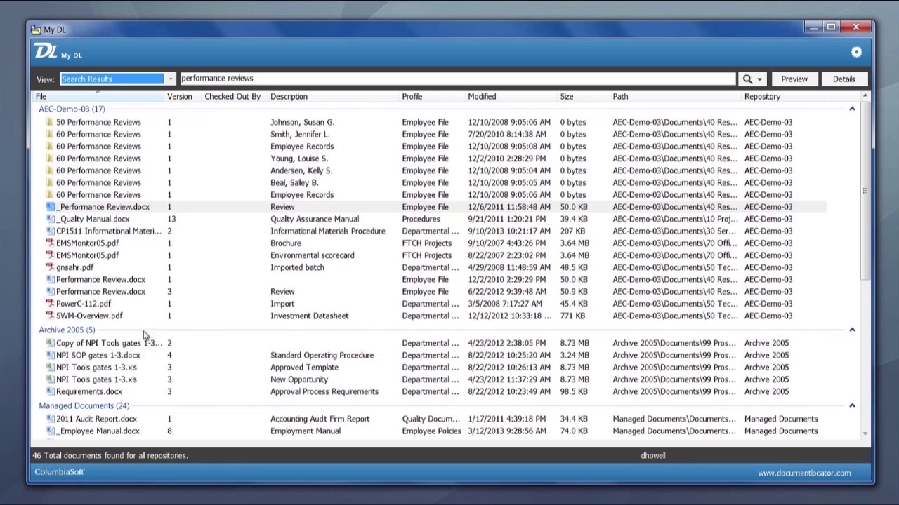
Select _Performance Review.docx in the AEC-Demo-03 results and show its details and document preview.
{"action": "left_click", "coordinate": [123, 433]}
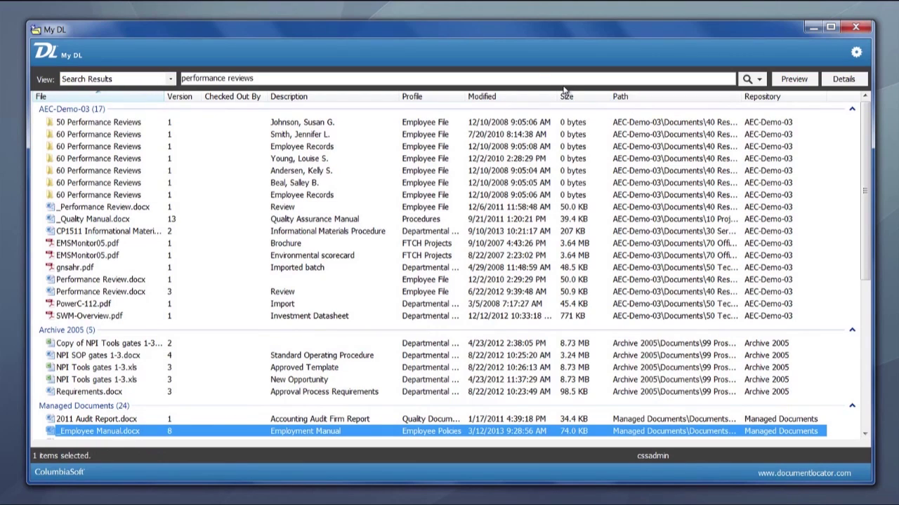
{"action": "left_click", "coordinate": [104, 209]}
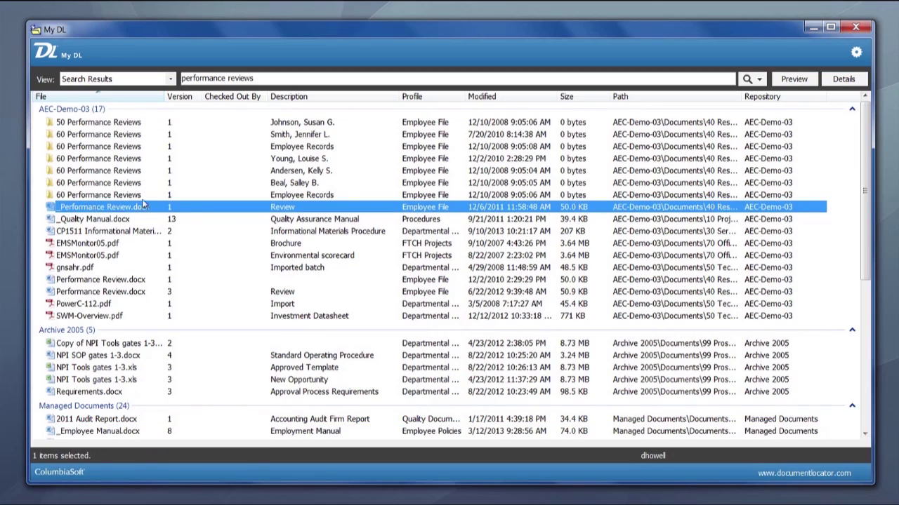
{"action": "left_click", "coordinate": [843, 79]}
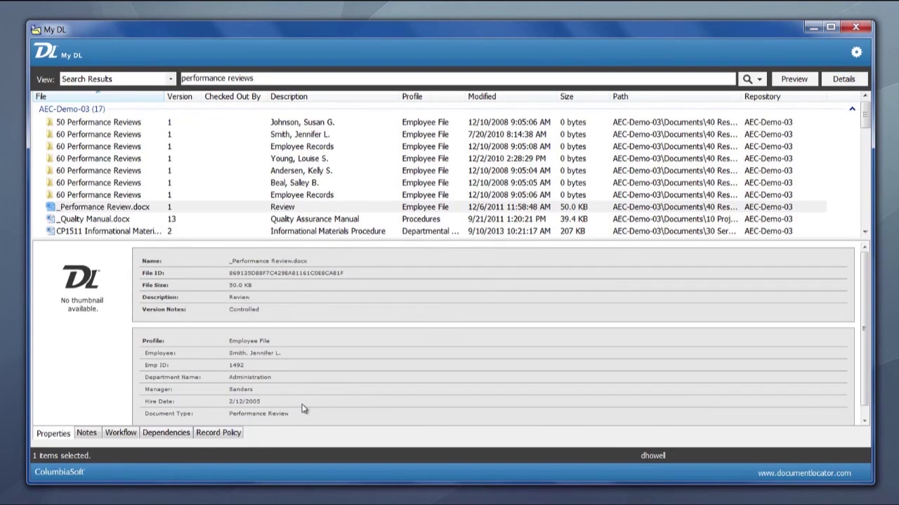
{"action": "left_click", "coordinate": [793, 79]}
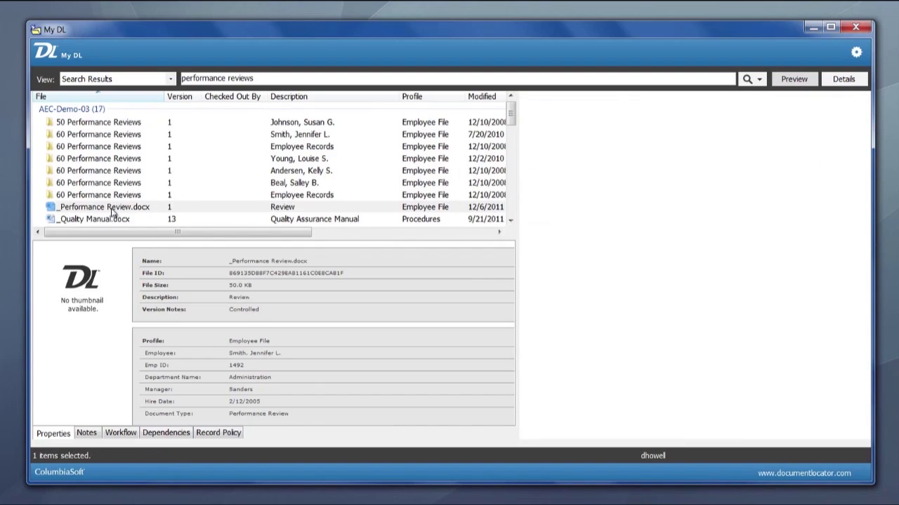
{"action": "left_click", "coordinate": [113, 207]}
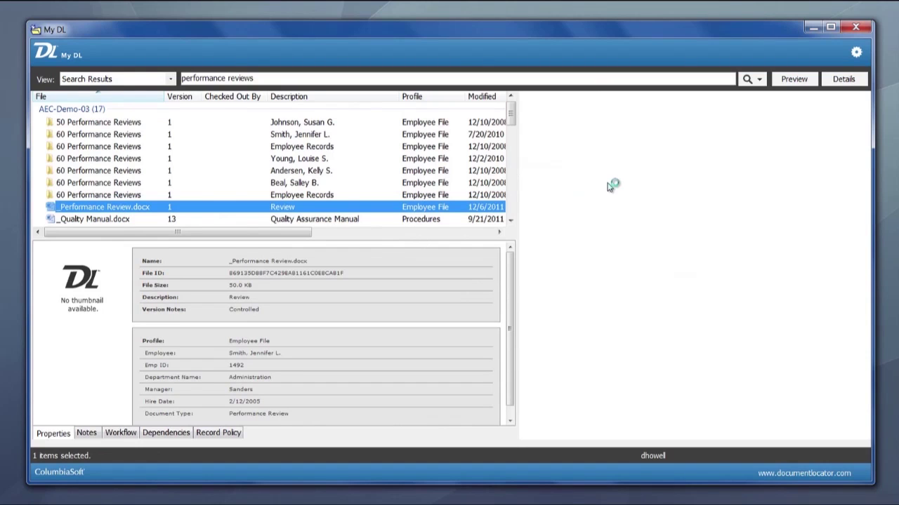
Review the notes, workflow, dependencies and record policy of _Performance Review.docx.
{"action": "left_click", "coordinate": [86, 433]}
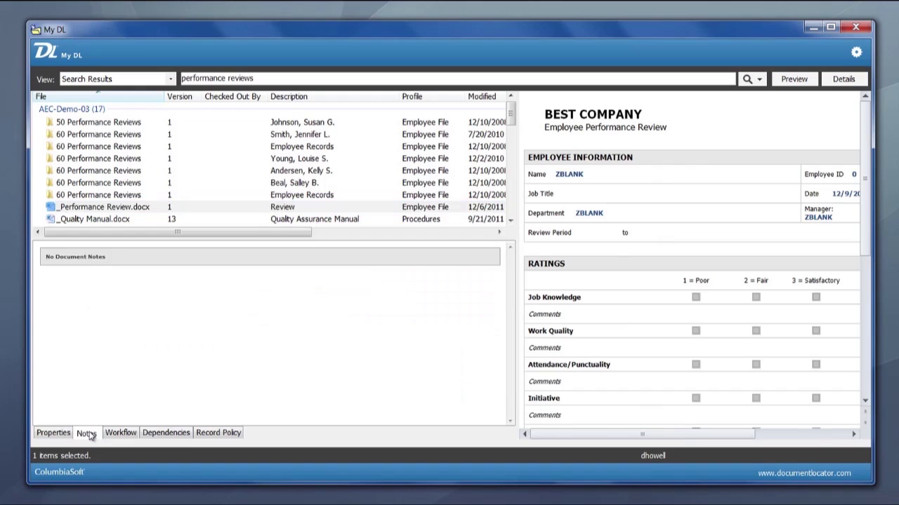
{"action": "left_click", "coordinate": [122, 433]}
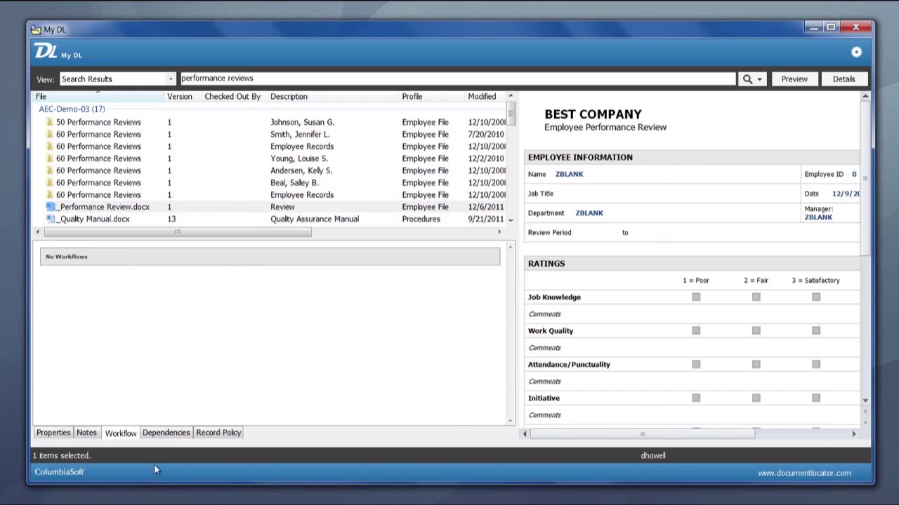
{"action": "left_click", "coordinate": [167, 434]}
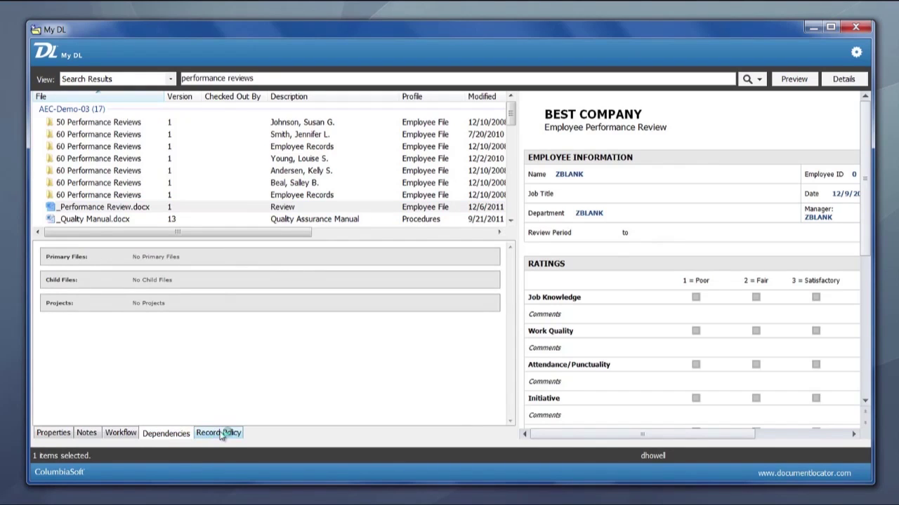
{"action": "left_click", "coordinate": [220, 434]}
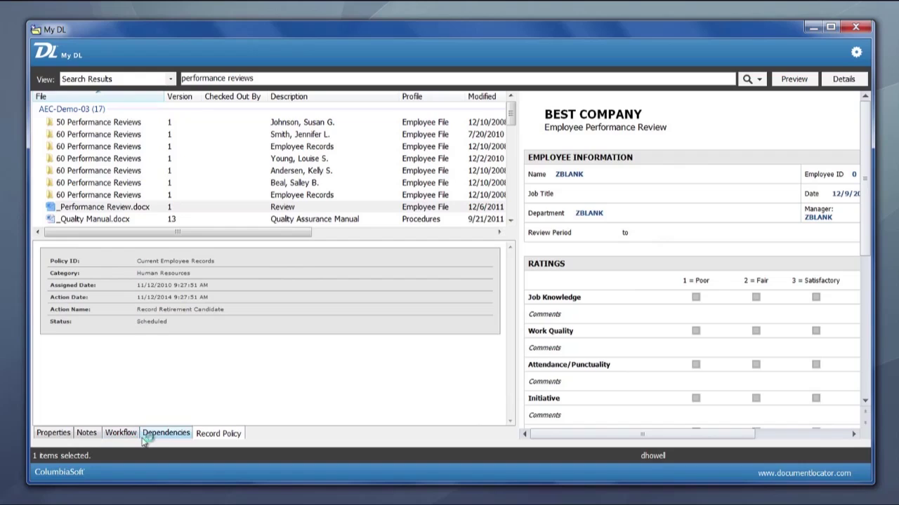
Look over the commands available for _Performance Review.docx, then minimize My DL to return to Document Locator.
{"action": "left_click", "coordinate": [101, 208]}
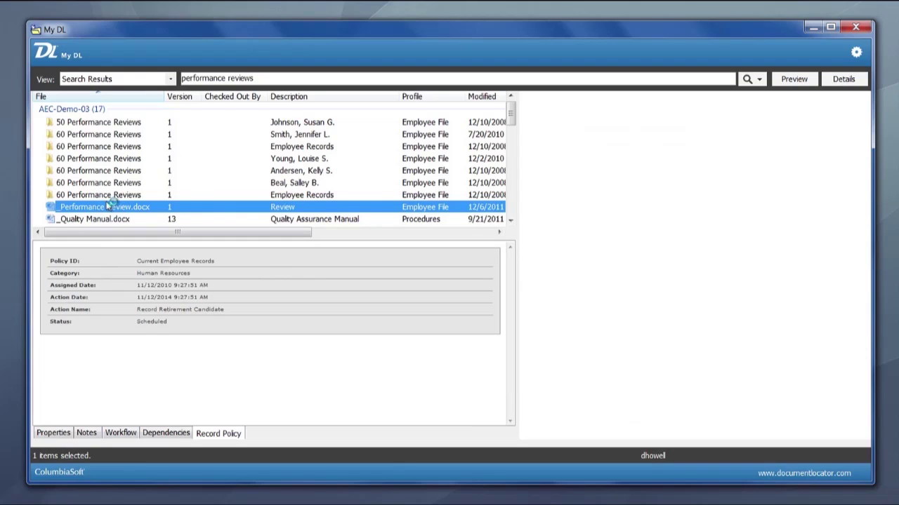
{"action": "right_click", "coordinate": [107, 208]}
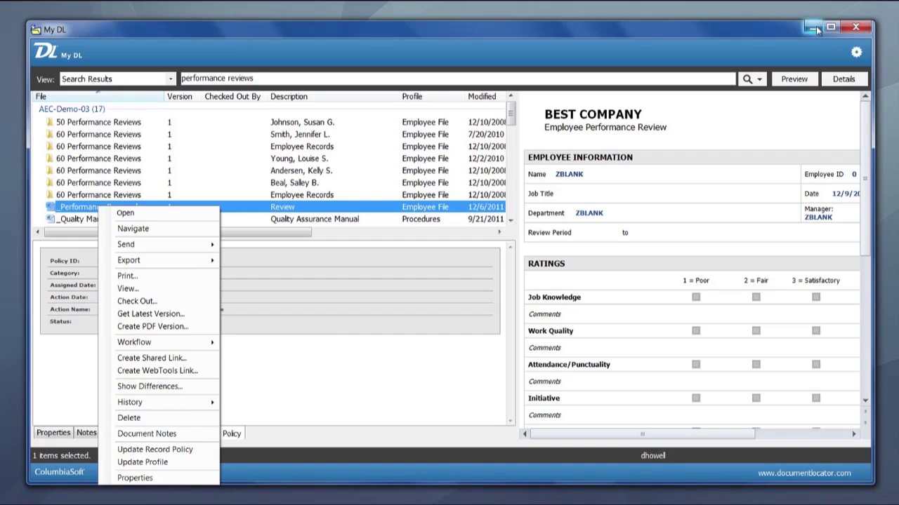
{"action": "left_click", "coordinate": [813, 29]}
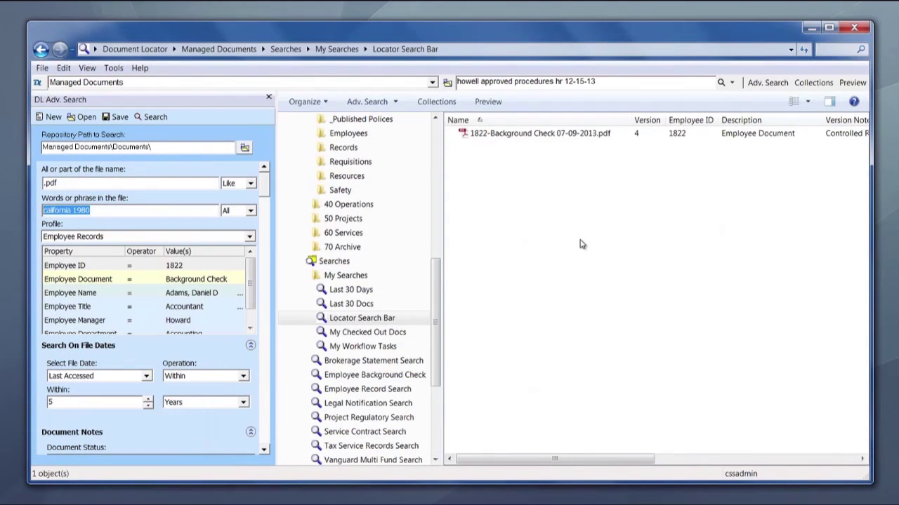